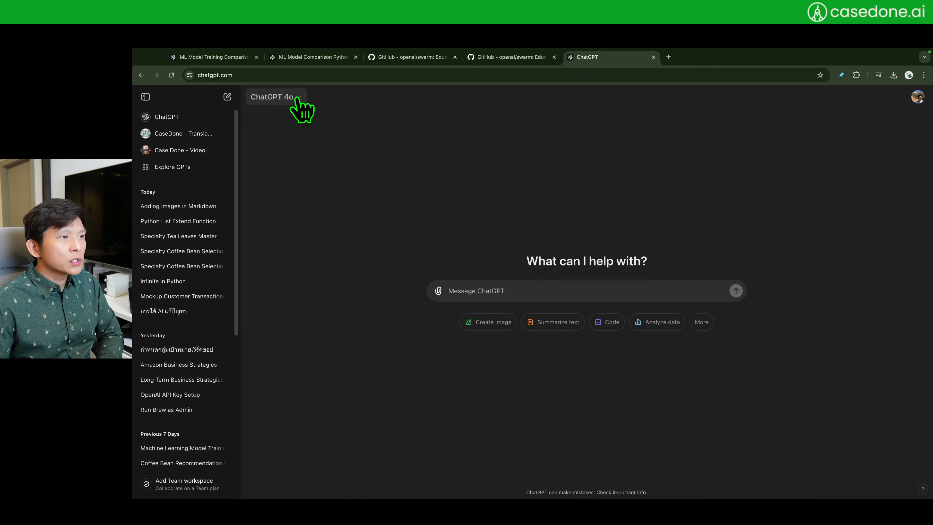
# - Switch the new chat to the GPT-4o with canvas model and hide the chat history sidebar
pyautogui.press('super+equal')
pyautogui.press('super+equal')
pyautogui.press('super+equal')
pyautogui.press('super+equal')
pyautogui.click(419, 108)
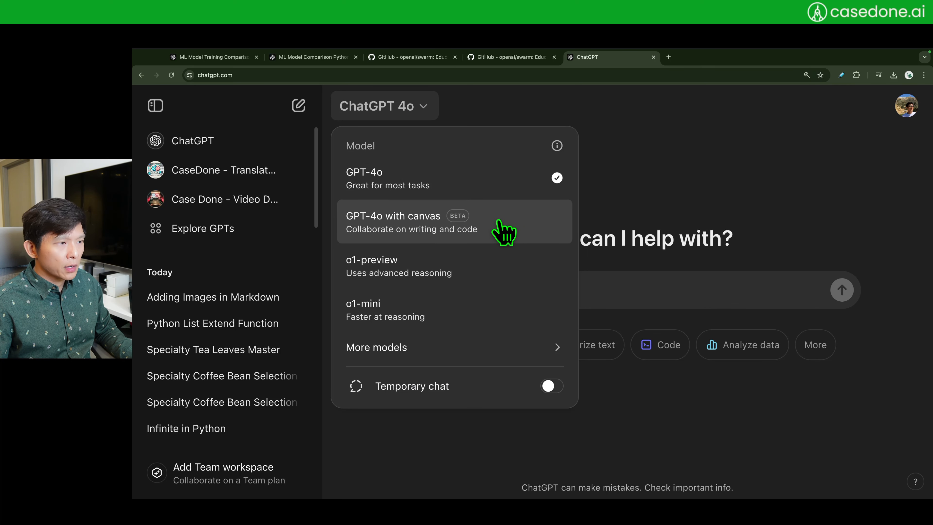
pyautogui.click(504, 231)
pyautogui.click(156, 106)
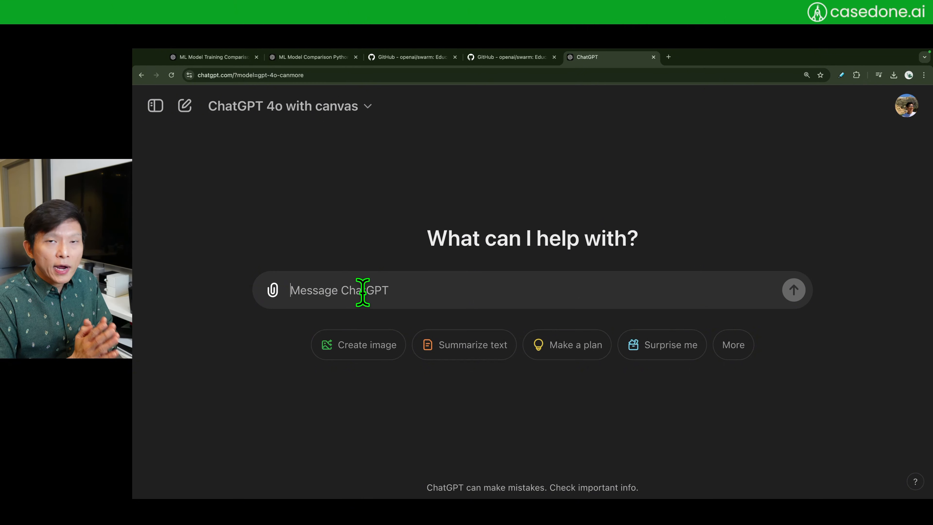
# - Send the prompt "help me write a blog that compares predictive AI and generative AI" and review the beginning of the draft
pyautogui.write('hel')
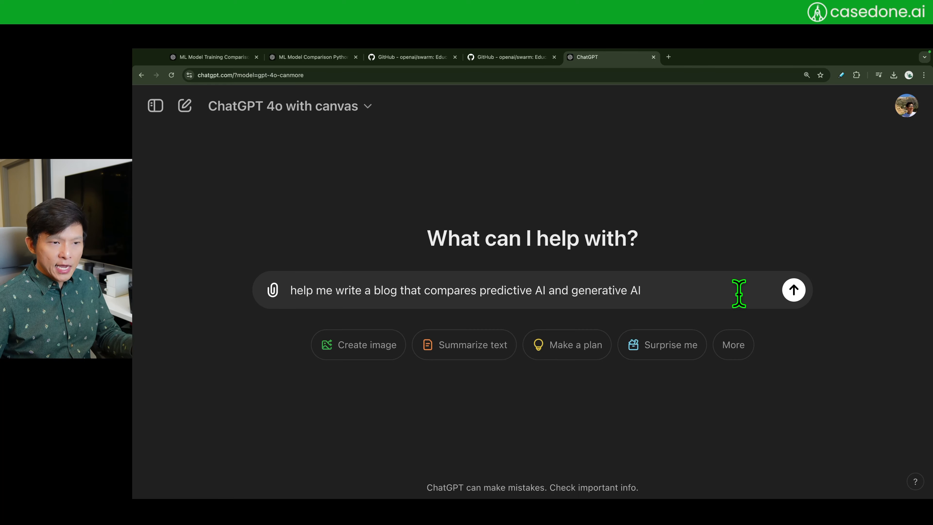
pyautogui.press('Return')
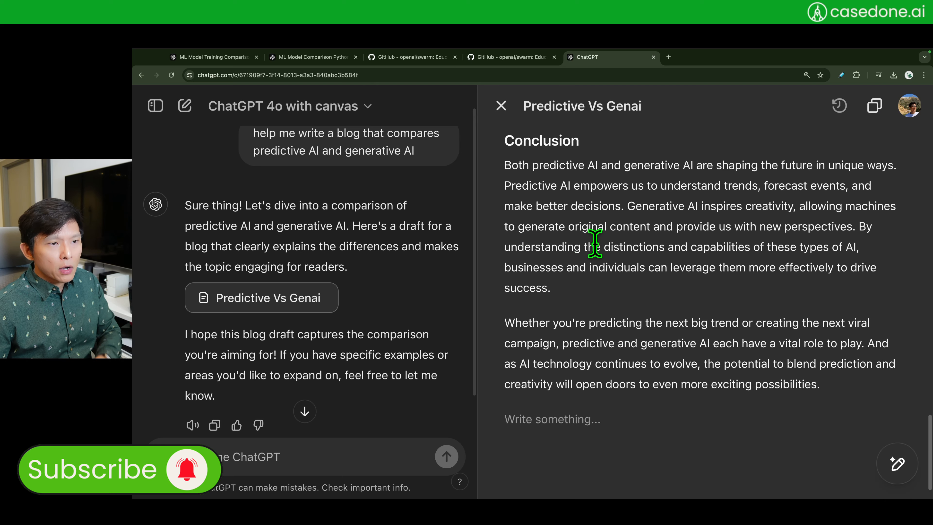
pyautogui.scroll(20, 595, 242)
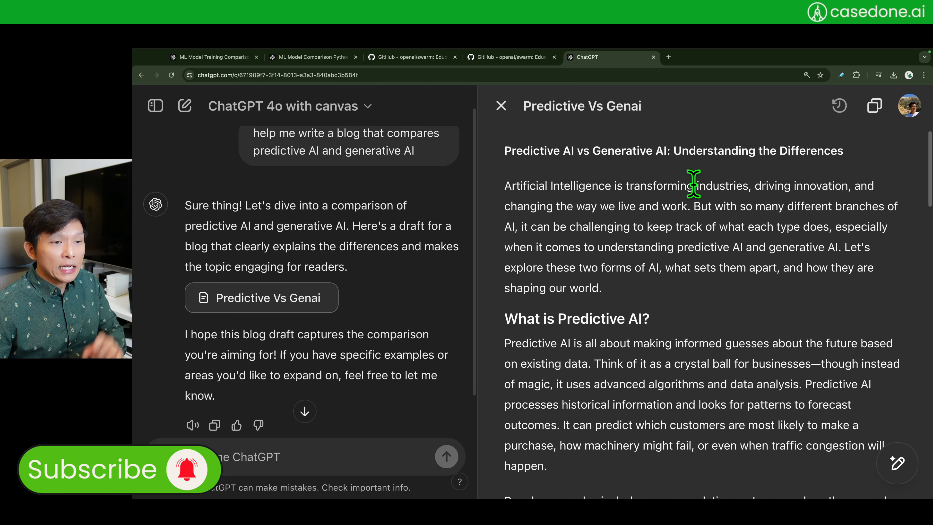
pyautogui.moveTo(640, 186); pyautogui.dragTo(533, 251)
pyautogui.click(732, 357)
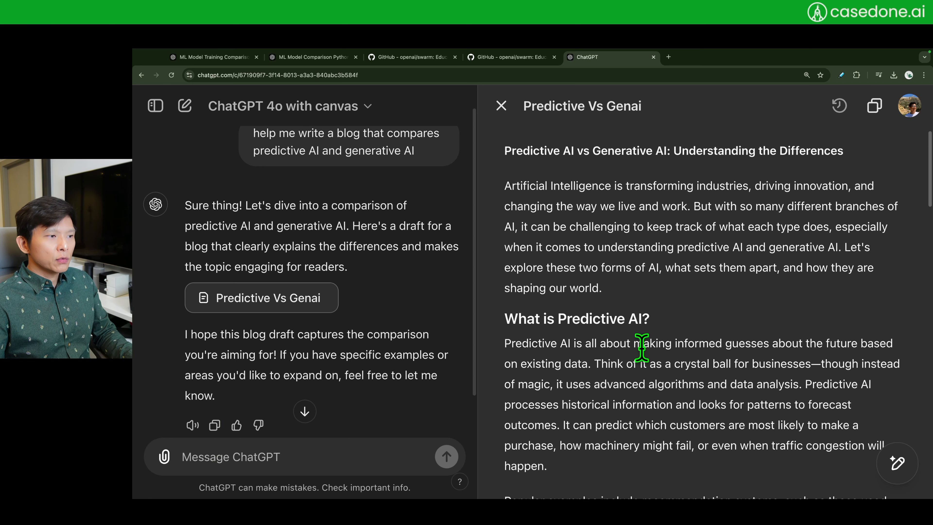
pyautogui.scroll(1, 650, 340)
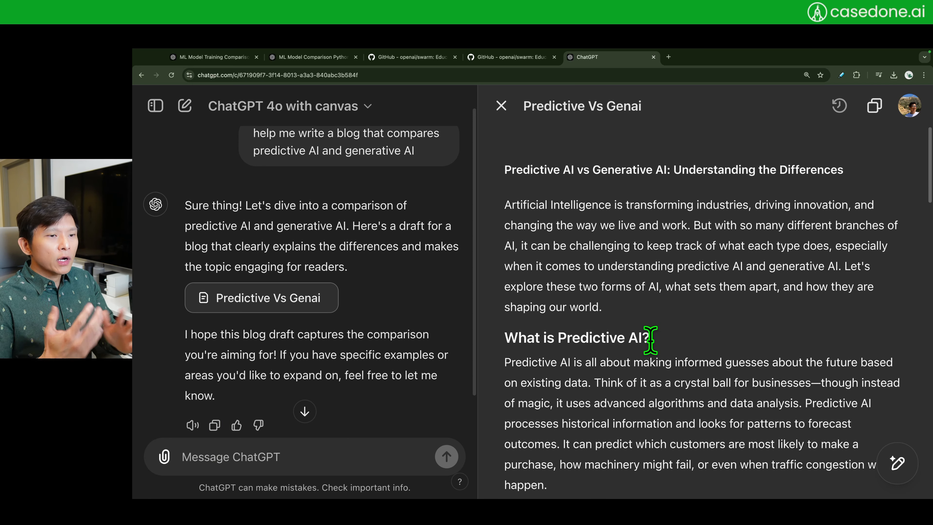
pyautogui.scroll(1, 455, 183)
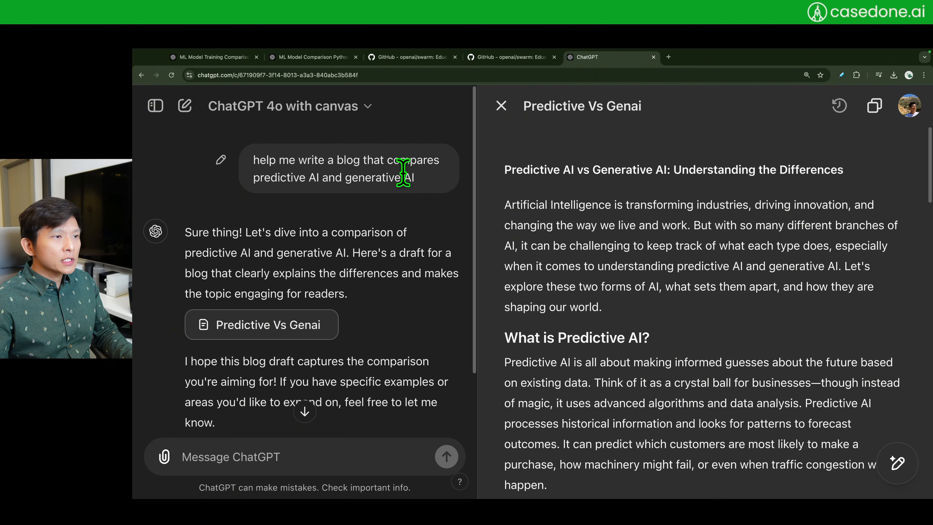
# - Copy the sent blog prompt from the conversation and open ChatGPT in a new browser tab
pyautogui.moveTo(423, 180)
pyautogui.mouseDown()
pyautogui.moveTo(275, 161)
pyautogui.moveTo(415, 178)
pyautogui.mouseUp()
pyautogui.press('super+c')
pyautogui.click(272, 160)
pyautogui.click(669, 57)
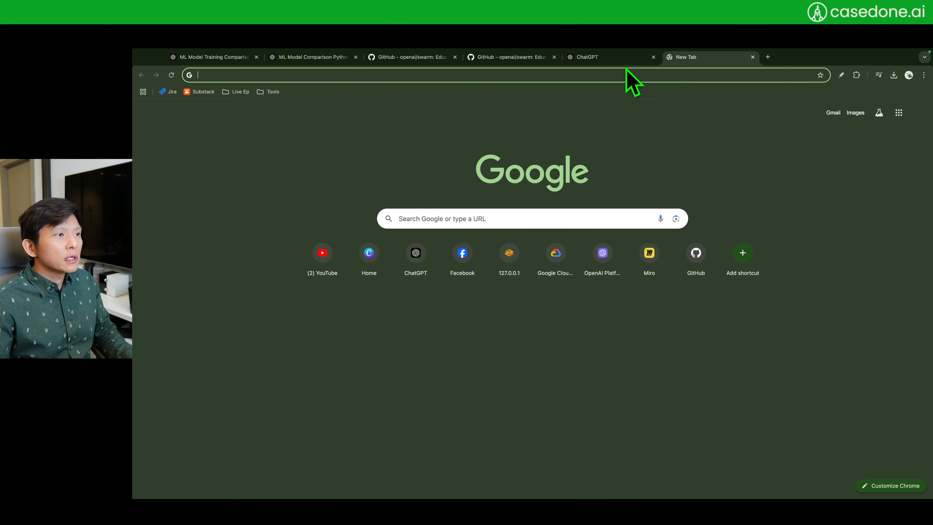
pyautogui.write('chat')
pyautogui.press('Return')
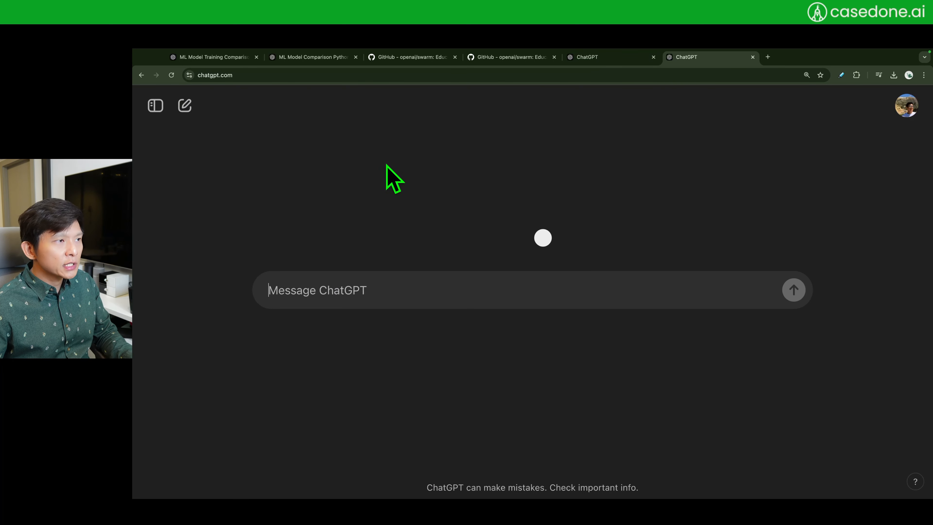
# - Choose the regular GPT-4o model, submit the copied blog prompt and read through the reply
pyautogui.click(292, 106)
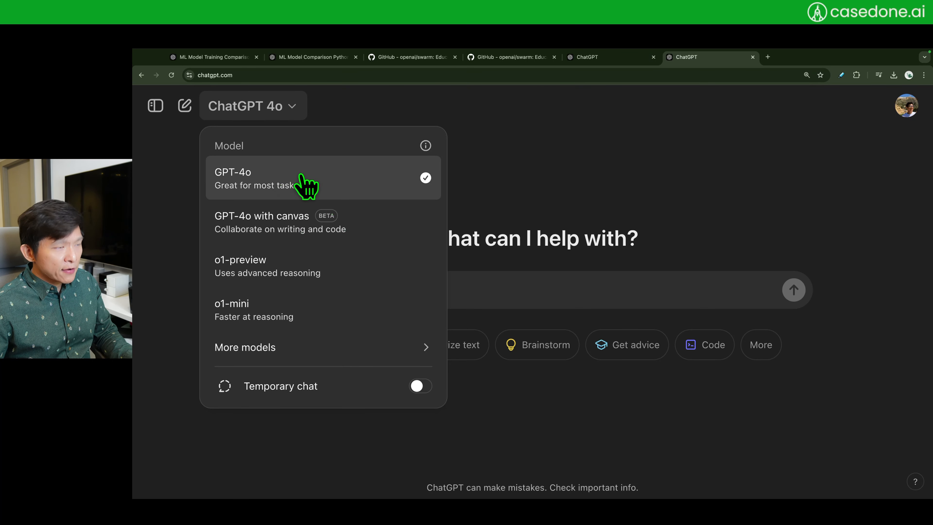
pyautogui.click(337, 191)
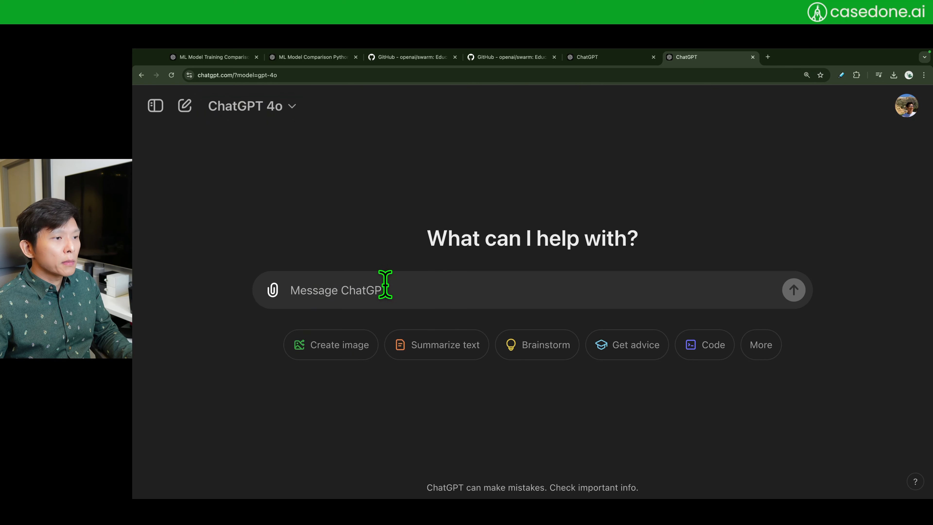
pyautogui.press('super+v')
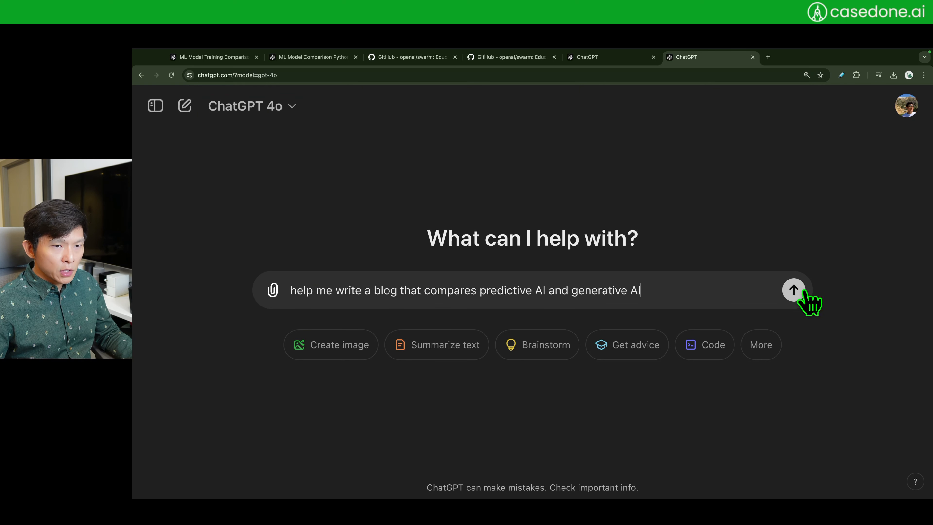
pyautogui.click(794, 291)
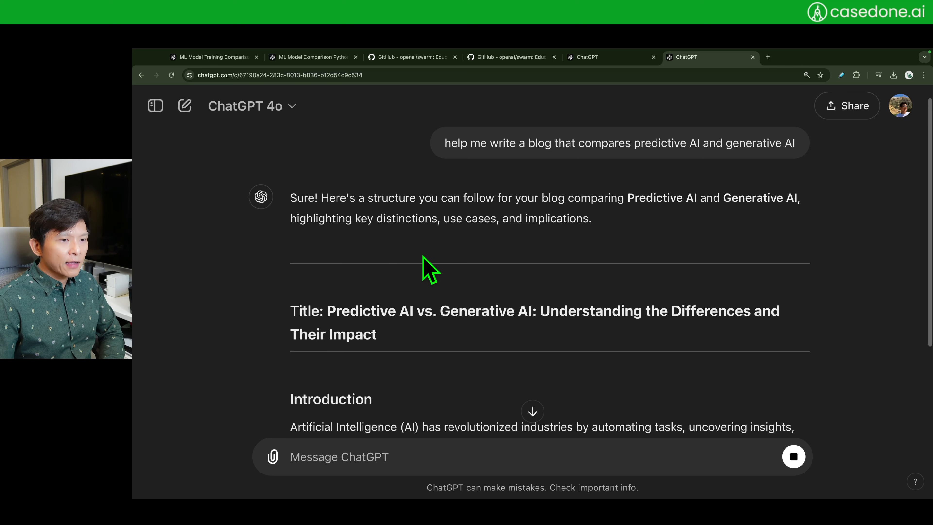
pyautogui.scroll(-5, 422, 257)
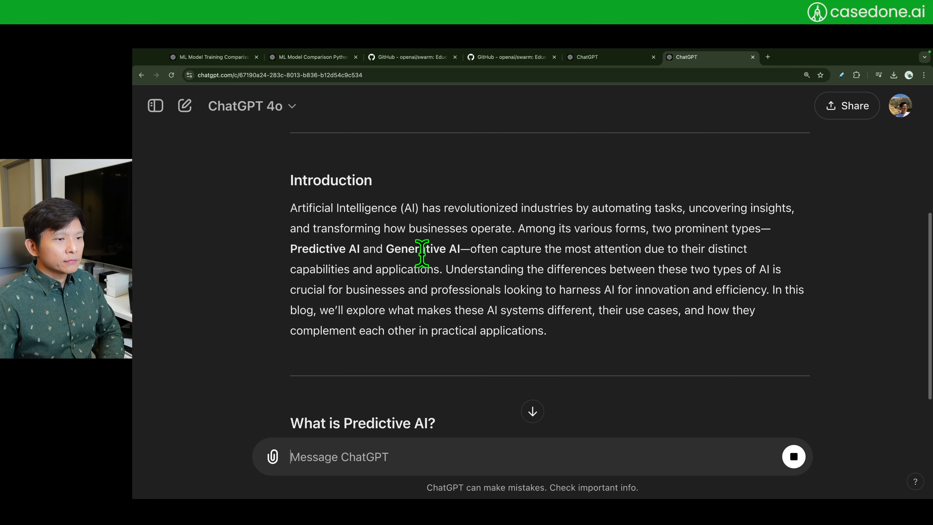
pyautogui.scroll(-3, 462, 258)
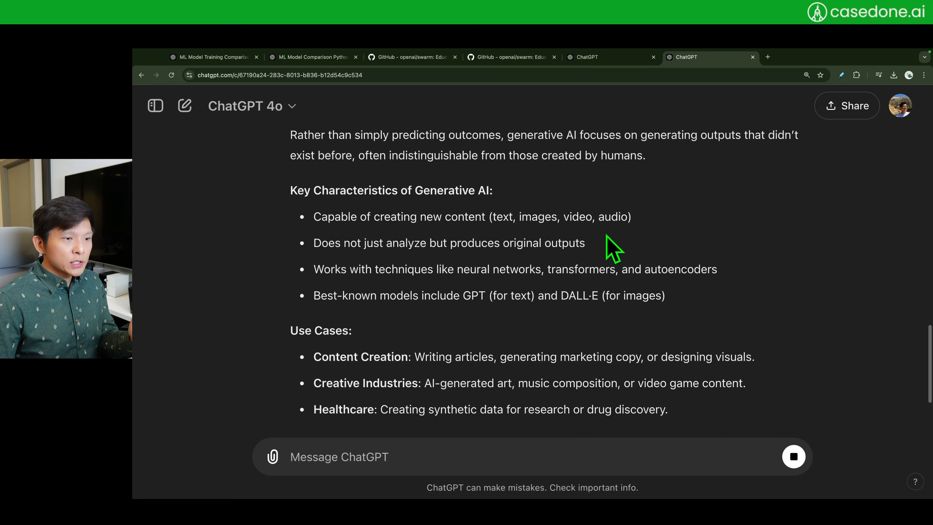
pyautogui.moveTo(611, 156); pyautogui.dragTo(485, 327)
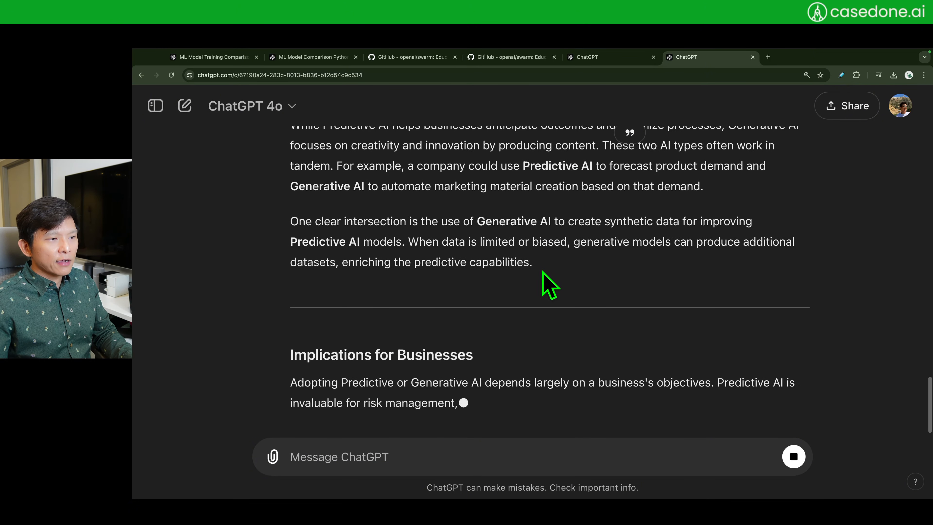
# - Return to the canvas chat and ask ChatGPT to "make the title more catchy" for the blog's title line
pyautogui.click(602, 60)
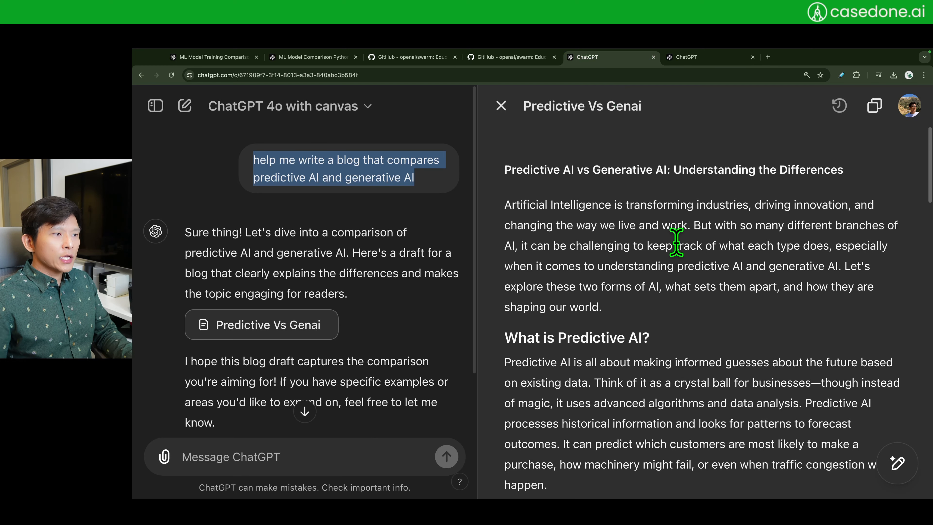
pyautogui.click(657, 243)
pyautogui.scroll(-2, 365, 312)
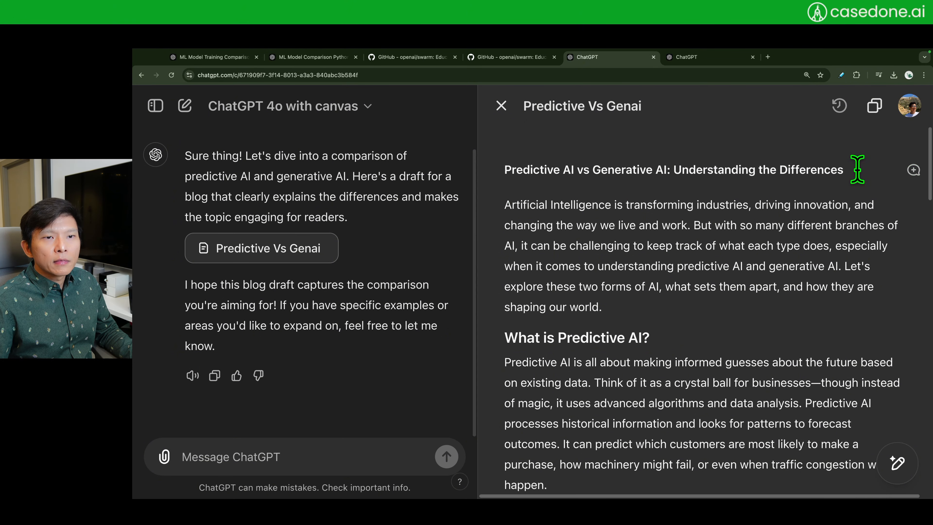
pyautogui.moveTo(858, 168); pyautogui.dragTo(496, 182)
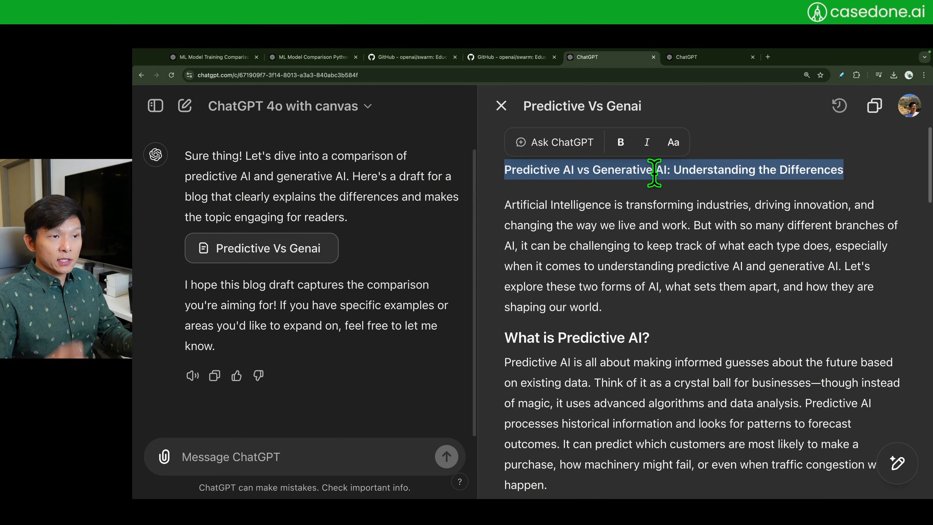
pyautogui.click(566, 144)
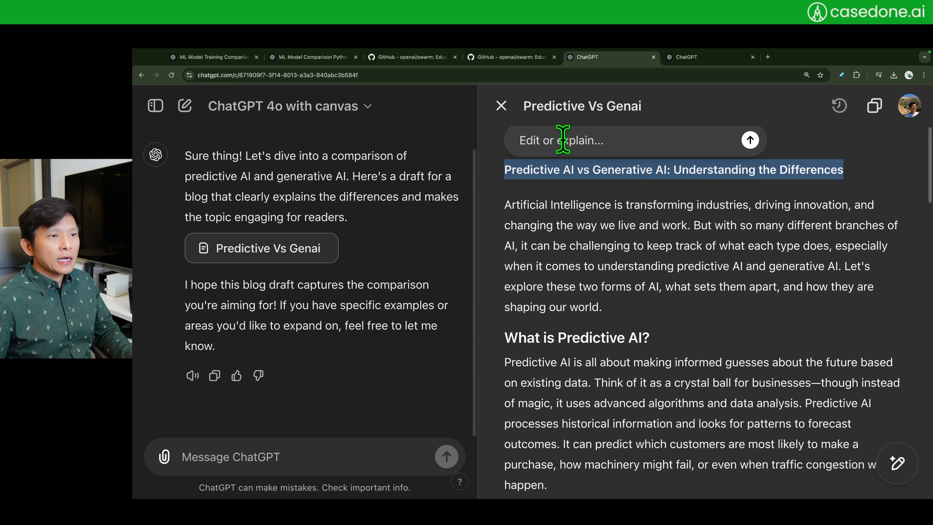
pyautogui.write('make the title more catchy')
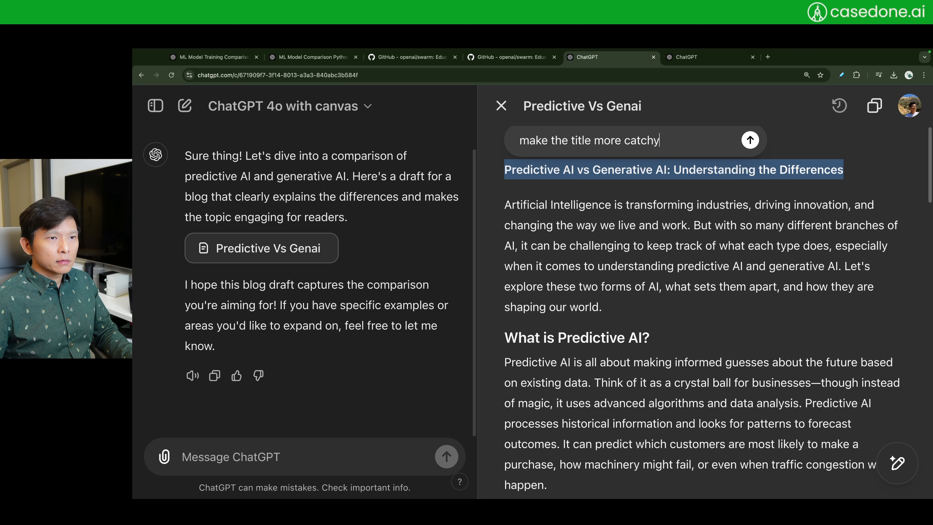
pyautogui.press('Return')
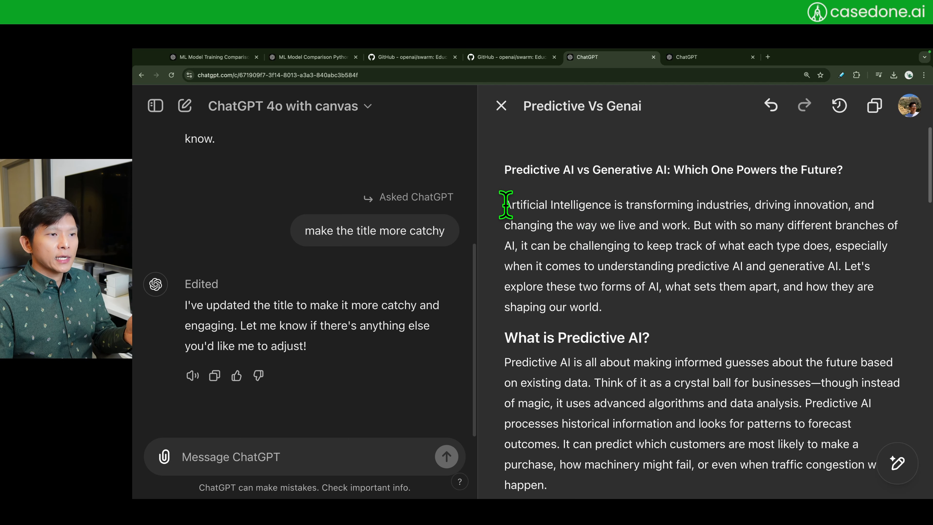
pyautogui.moveTo(848, 166); pyautogui.dragTo(540, 169)
pyautogui.click(712, 266)
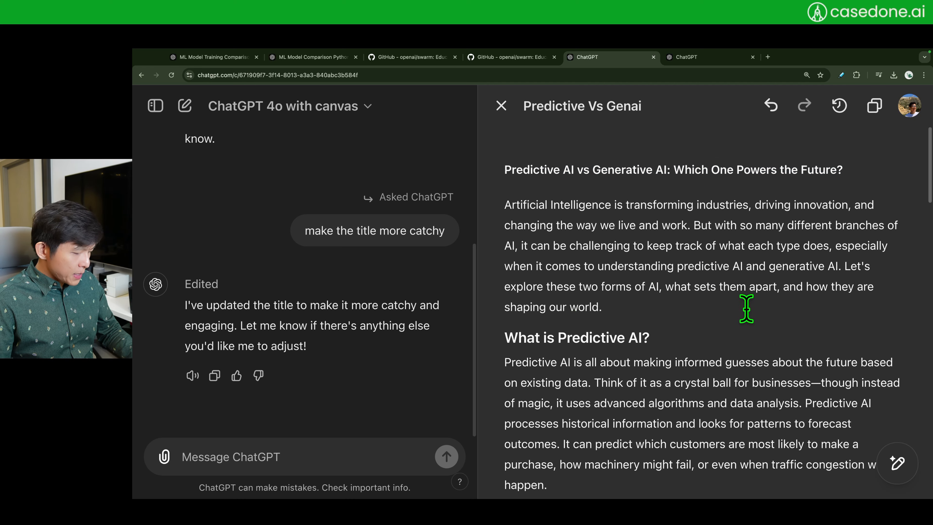
# - Request suggested edits from ChatGPT for the whole blog draft in the canvas
pyautogui.scroll(-2, 760, 323)
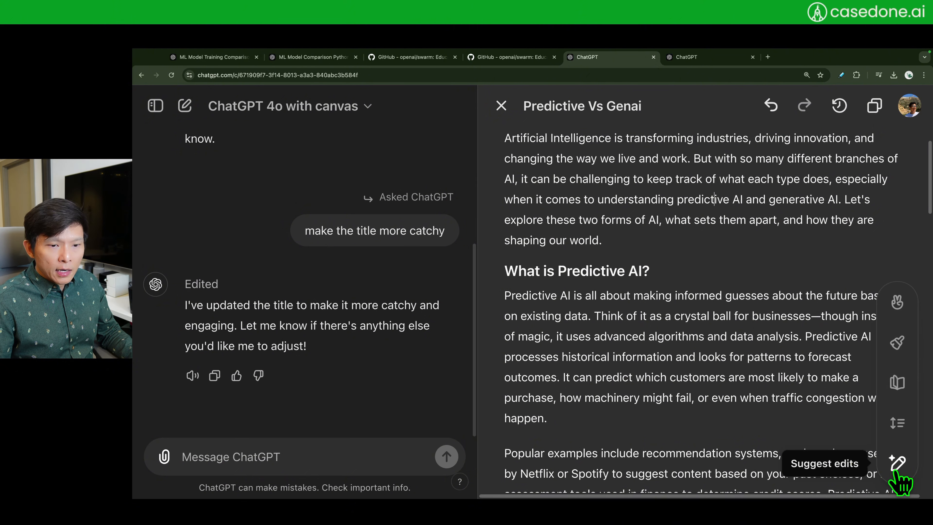
pyautogui.moveTo(900, 465)
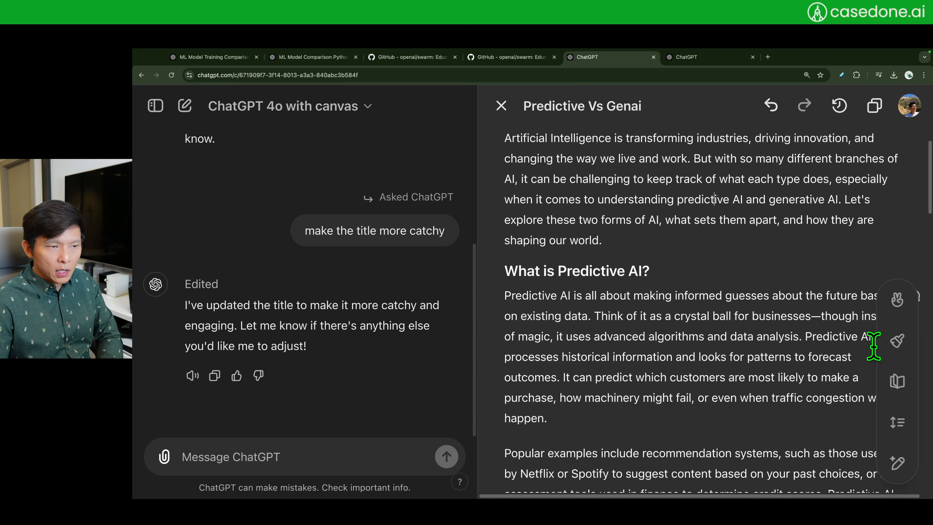
pyautogui.click(898, 464)
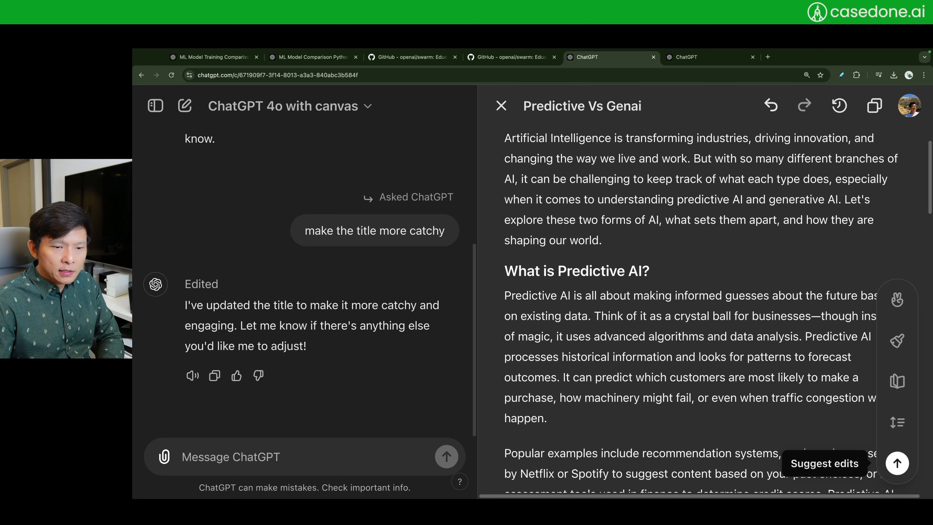
pyautogui.click(898, 464)
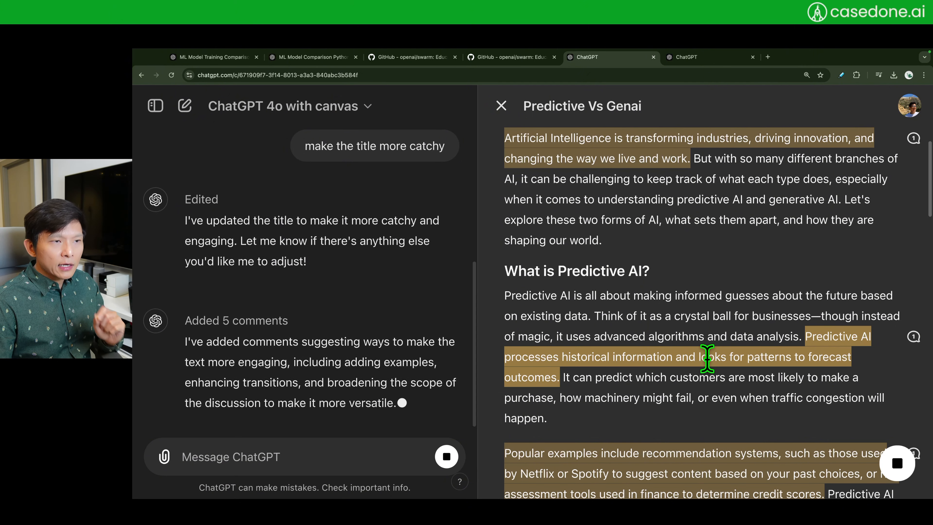
# - Apply the suggested comment on naming specific algorithms in the "What is Predictive AI?" section and review the revised text
pyautogui.scroll(-2, 705, 359)
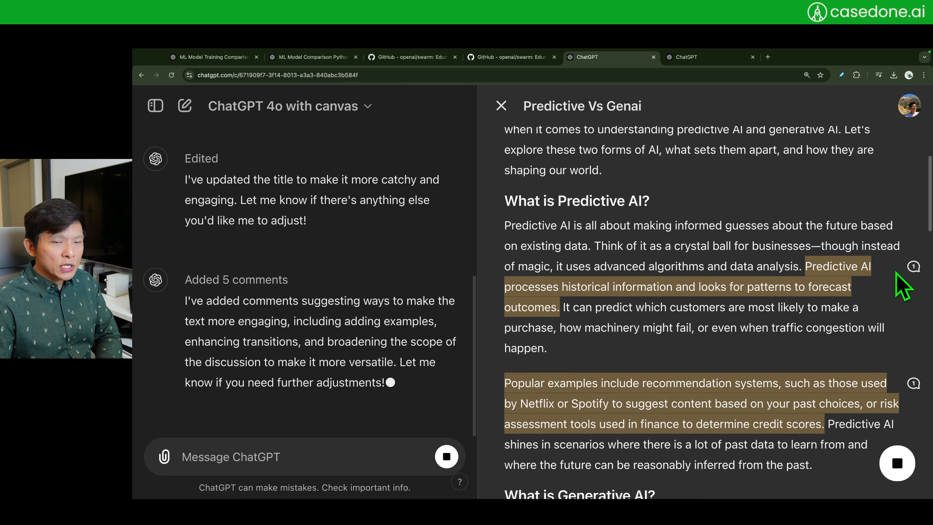
pyautogui.scroll(1, 900, 285)
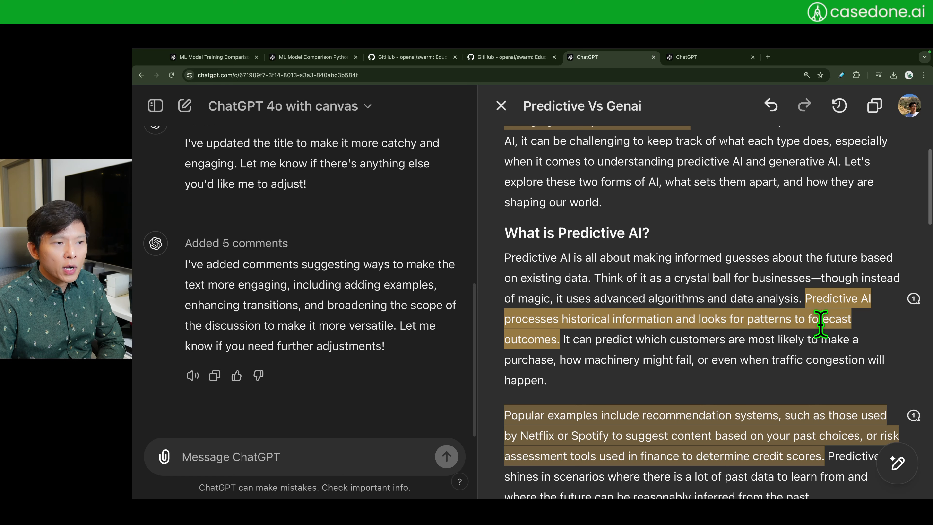
pyautogui.click(913, 298)
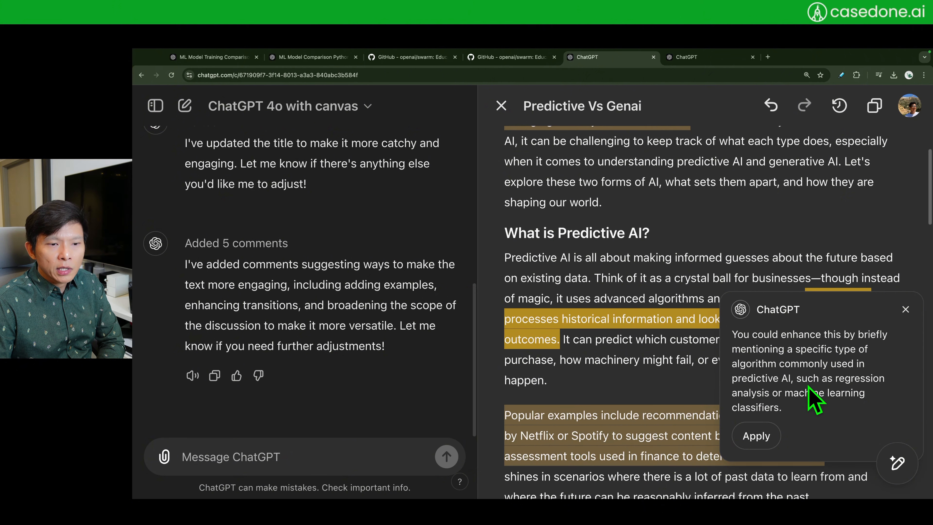
pyautogui.click(748, 441)
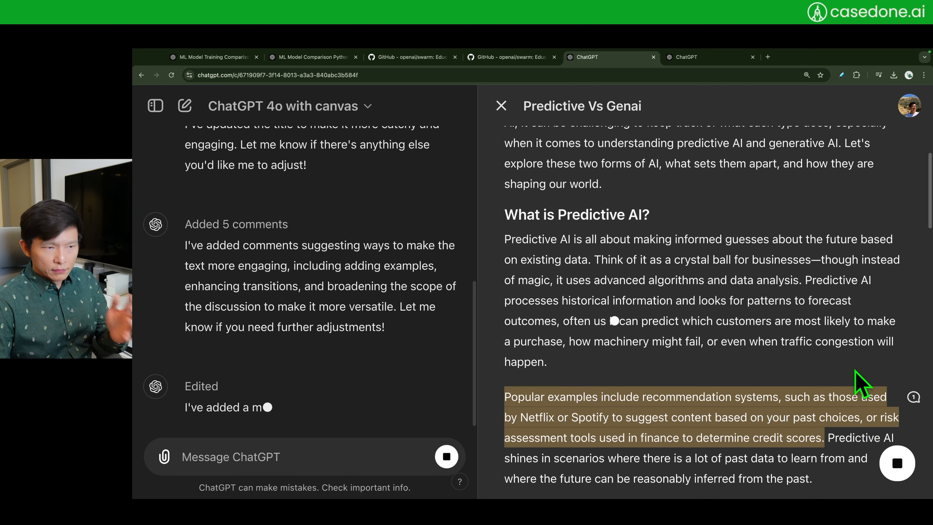
pyautogui.scroll(-3, 698, 356)
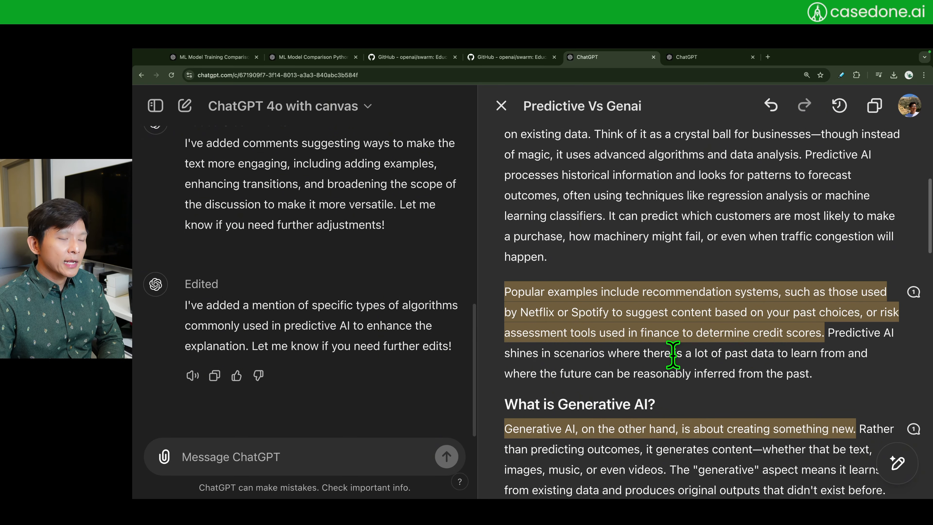
pyautogui.scroll(-1, 682, 359)
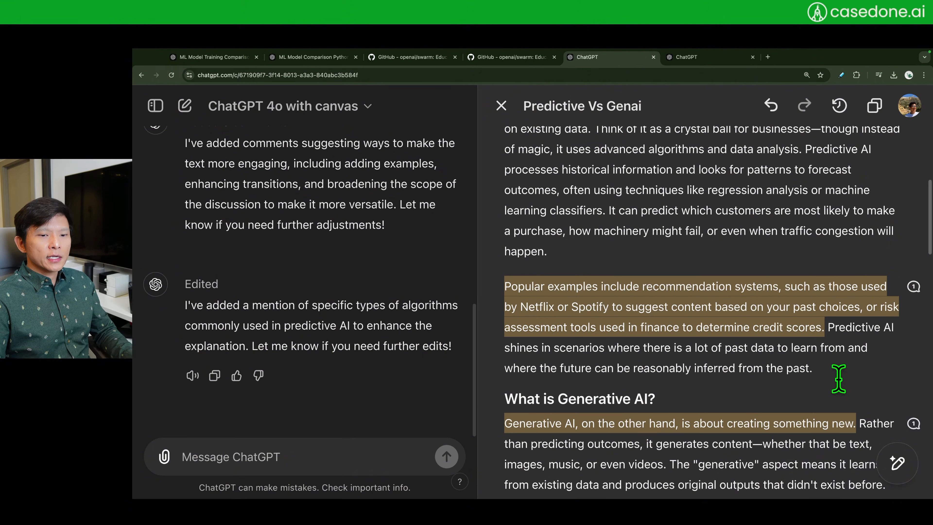
# - Adjust the whole blog's reading level to Graduate School and review the rewritten text from the introduction through the conclusion
pyautogui.moveTo(896, 463)
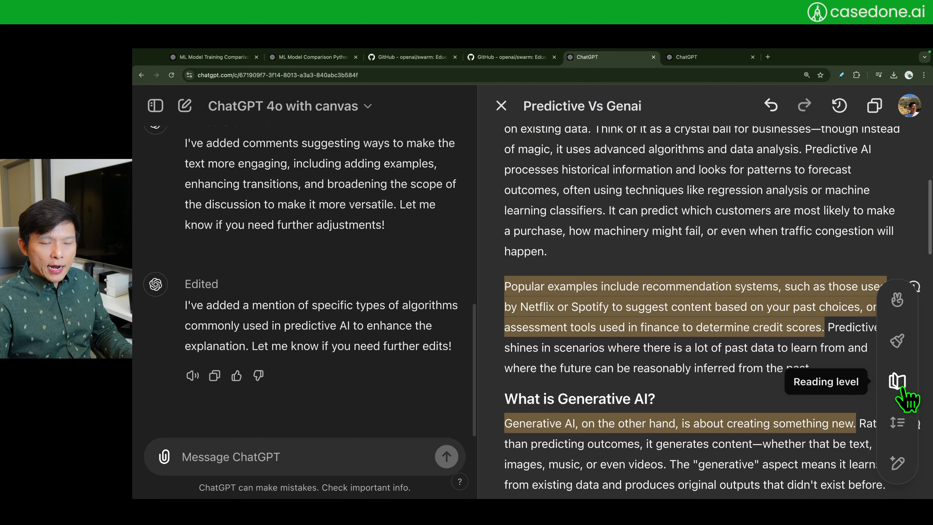
pyautogui.click(897, 381)
pyautogui.moveTo(897, 379); pyautogui.dragTo(907, 283)
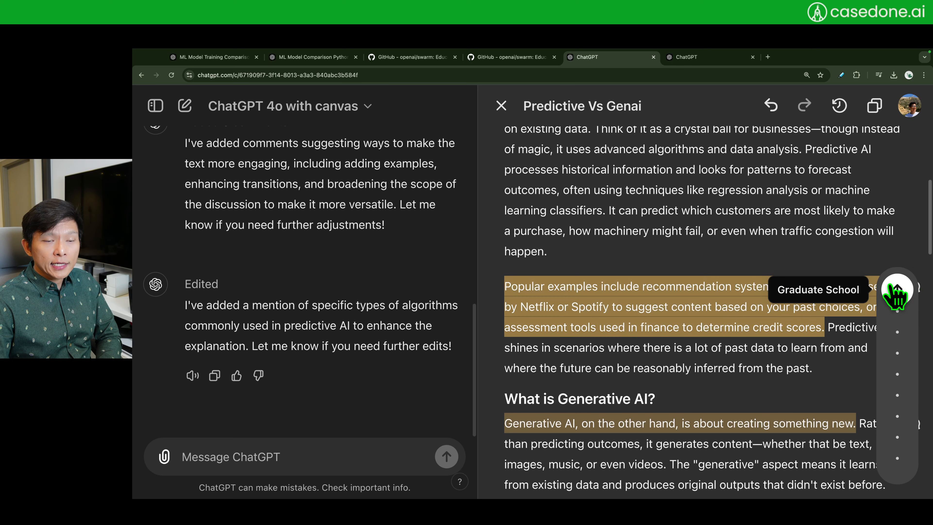
pyautogui.click(898, 290)
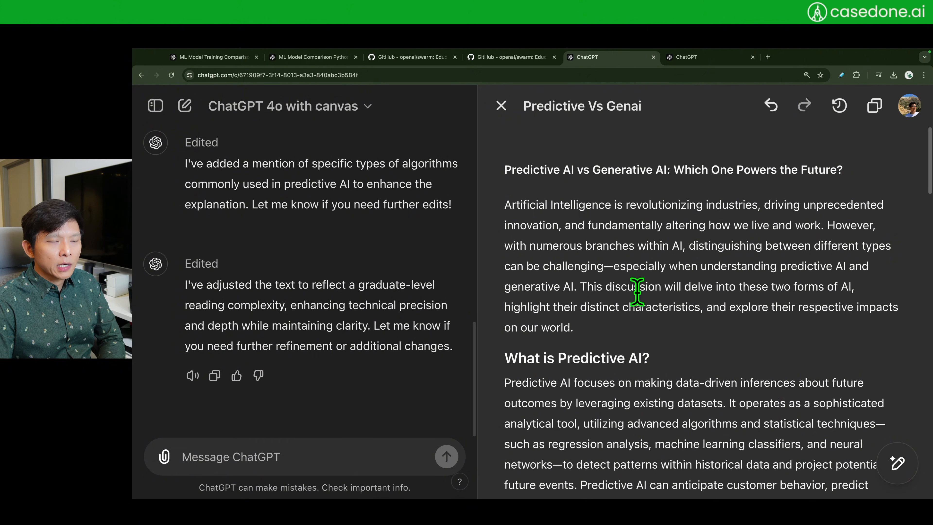
pyautogui.scroll(-4, 636, 291)
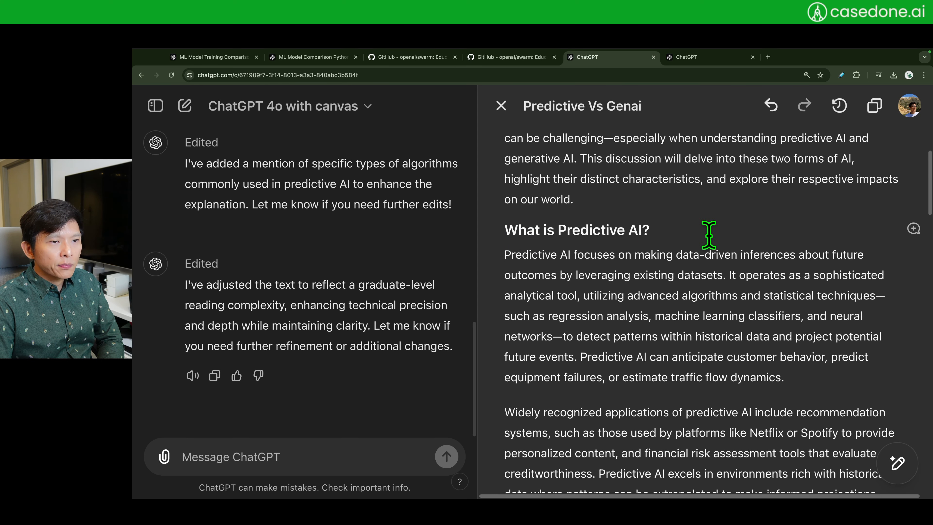
pyautogui.scroll(-1, 606, 290)
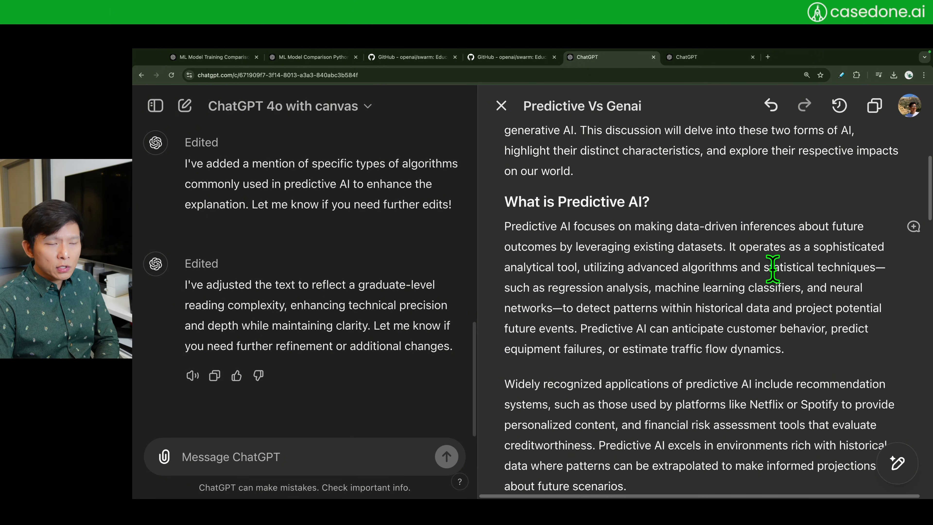
pyautogui.scroll(-1, 764, 265)
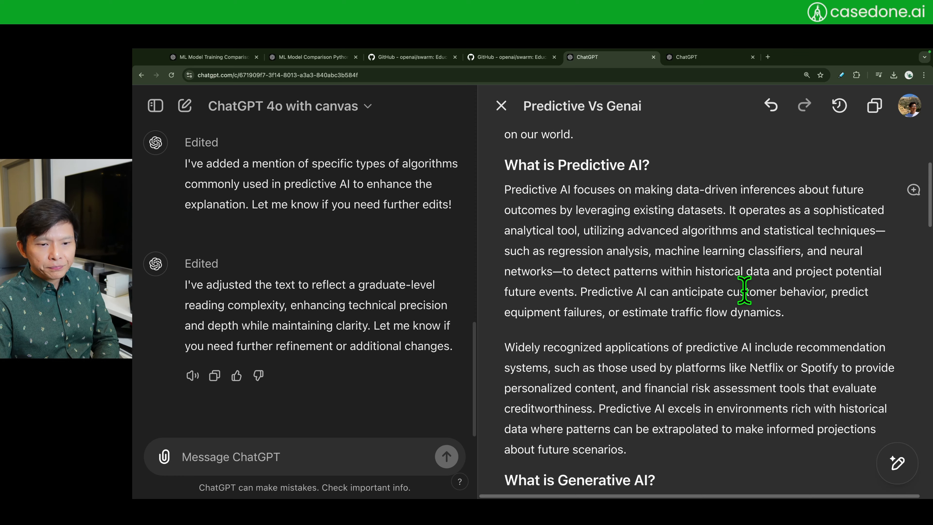
pyautogui.scroll(-4, 742, 291)
pyautogui.scroll(-15, 751, 289)
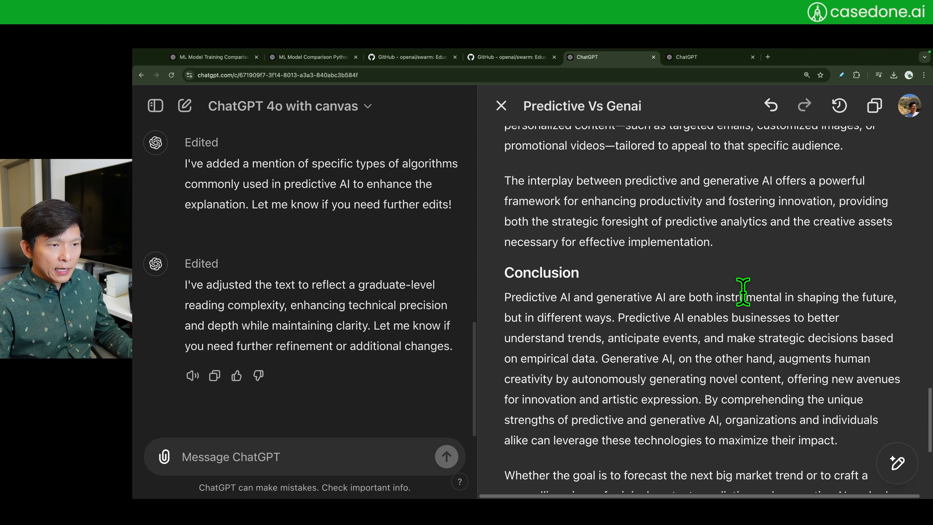
pyautogui.scroll(12, 744, 291)
pyautogui.scroll(20, 745, 291)
# - Expand the whole blog draft by adjusting its length from the current level to the longest setting
pyautogui.moveTo(899, 459)
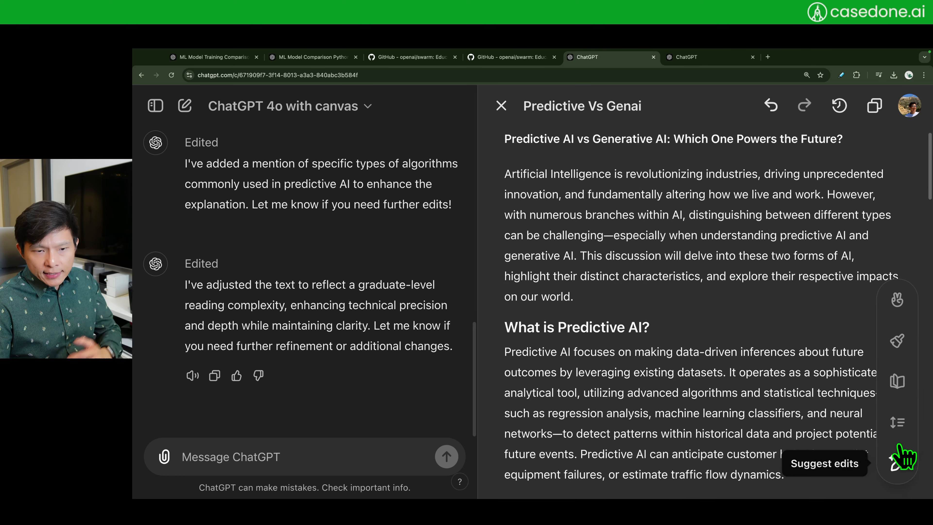
pyautogui.click(897, 428)
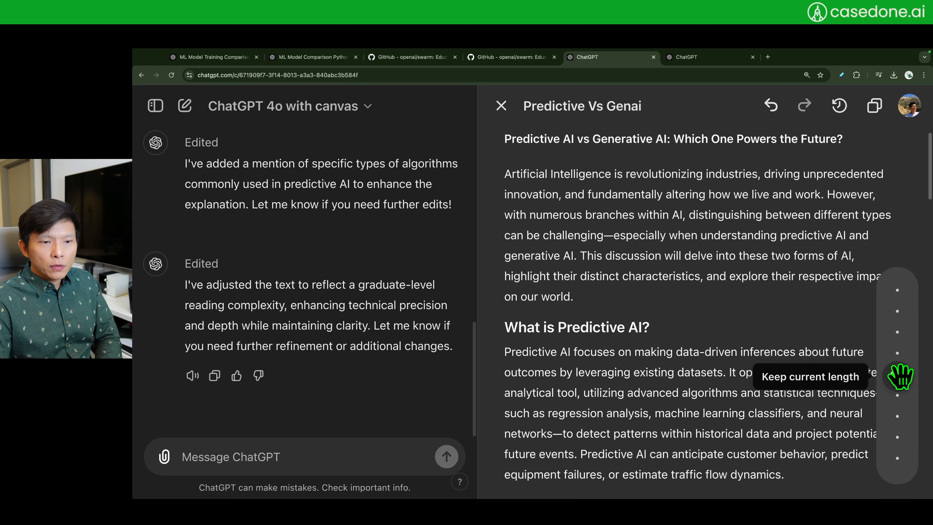
pyautogui.moveTo(901, 377); pyautogui.dragTo(899, 290)
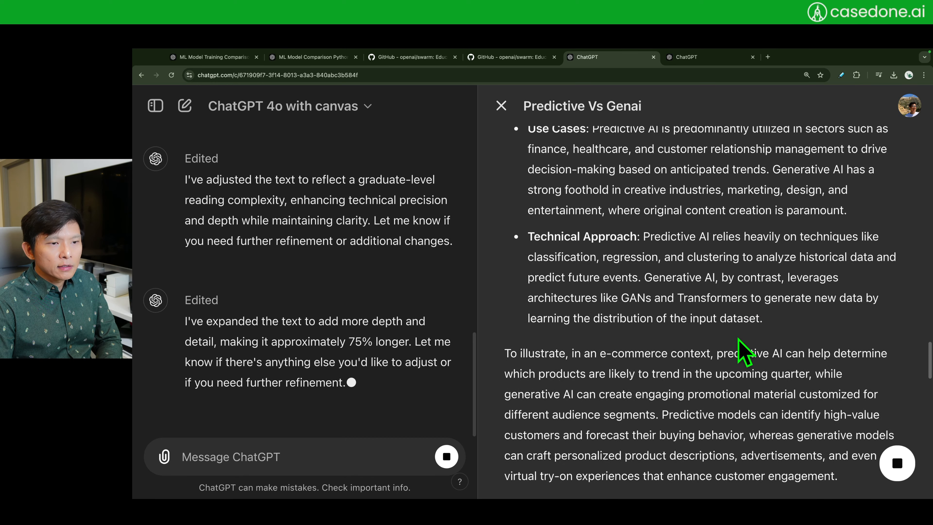
# - Have ChatGPT add emojis to the whole blog draft in the canvas
pyautogui.moveTo(897, 463)
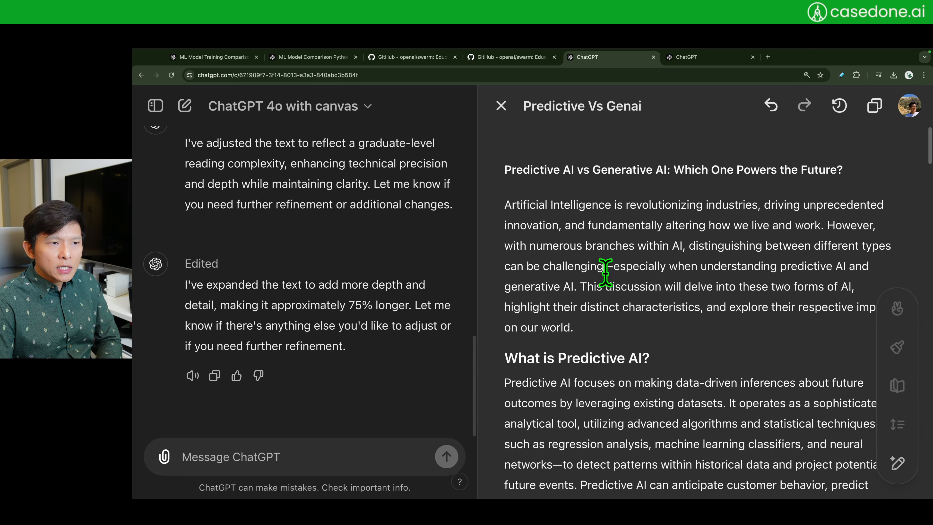
pyautogui.click(898, 300)
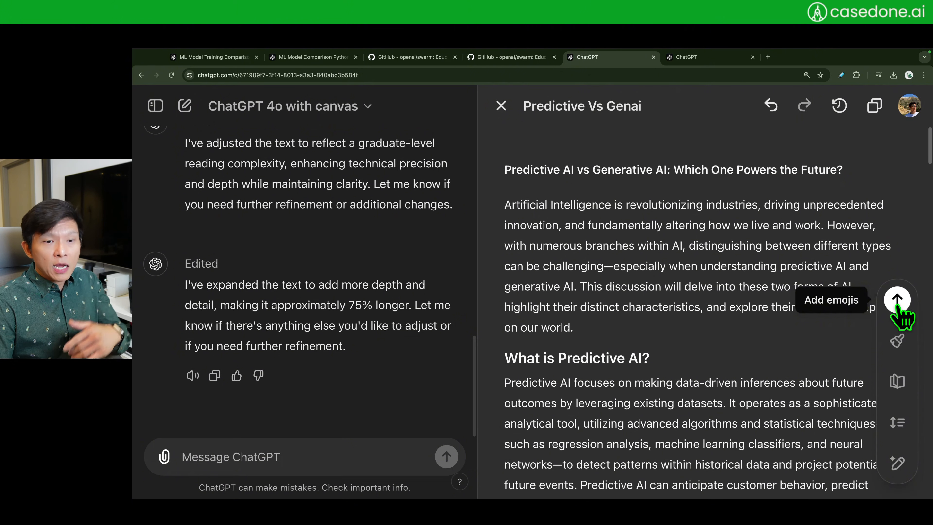
pyautogui.click(898, 301)
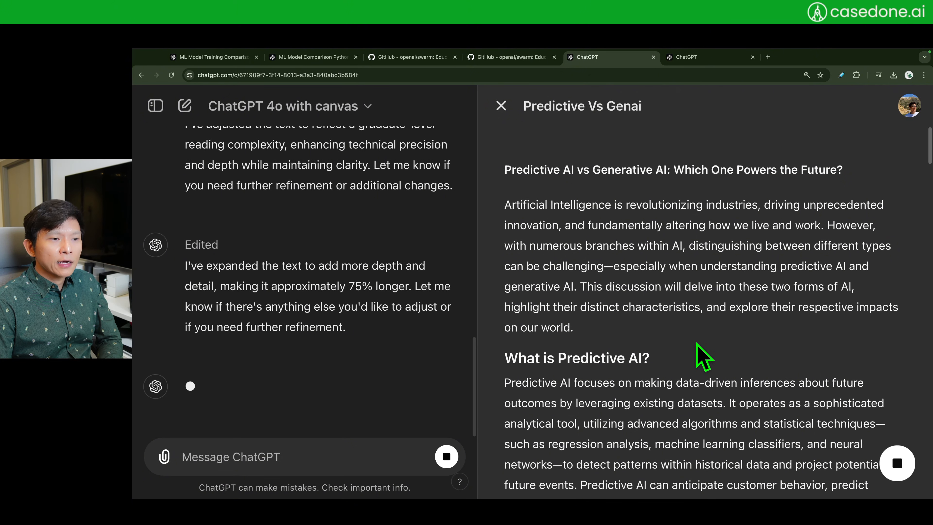